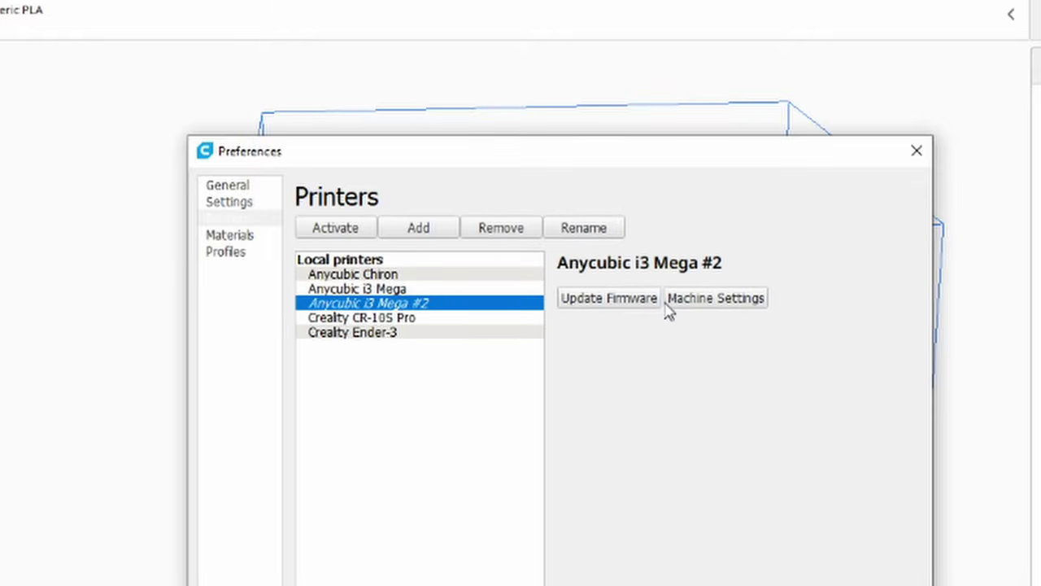
Start a custom firmware upload for the Anycubic i3 Mega #2 printer.
{"action": "left_click", "coordinate": [632, 305]}
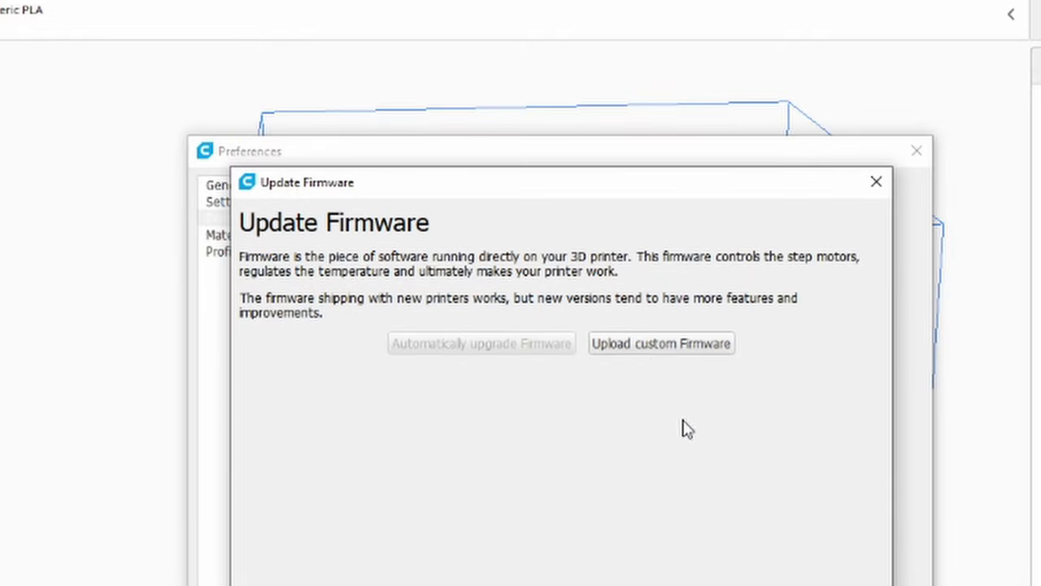
{"action": "left_click", "coordinate": [640, 348]}
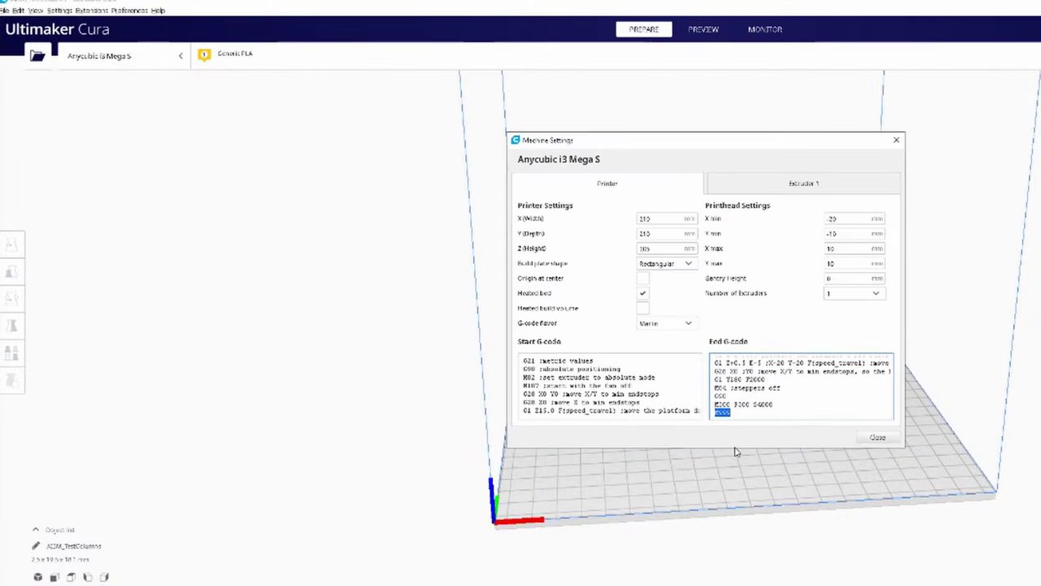
Close the i3 Mega S and CR-10 V3 Machine Settings and enlarge the settings window.
{"action": "left_click", "coordinate": [882, 440]}
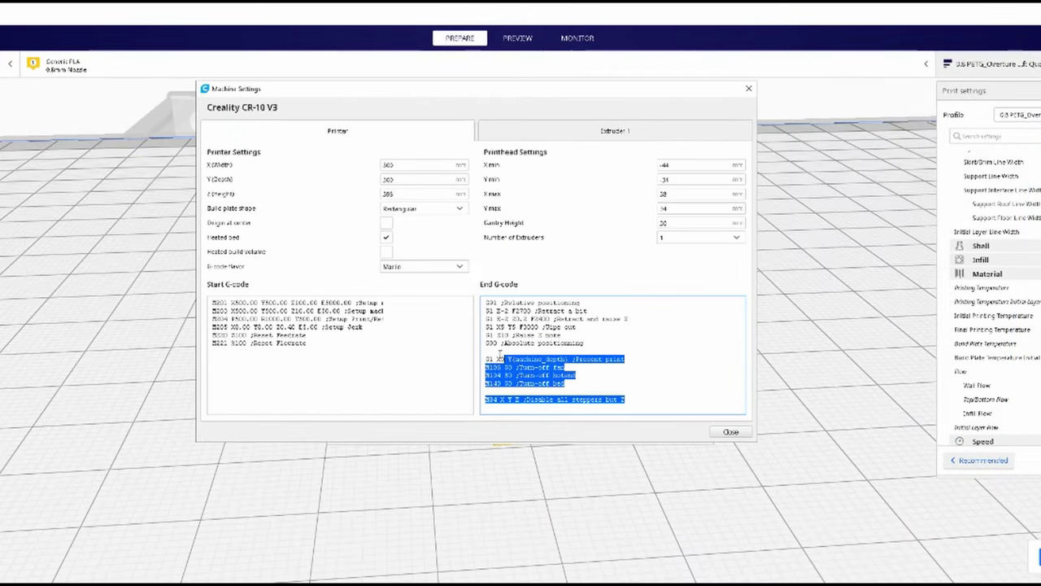
{"action": "left_click", "coordinate": [730, 432]}
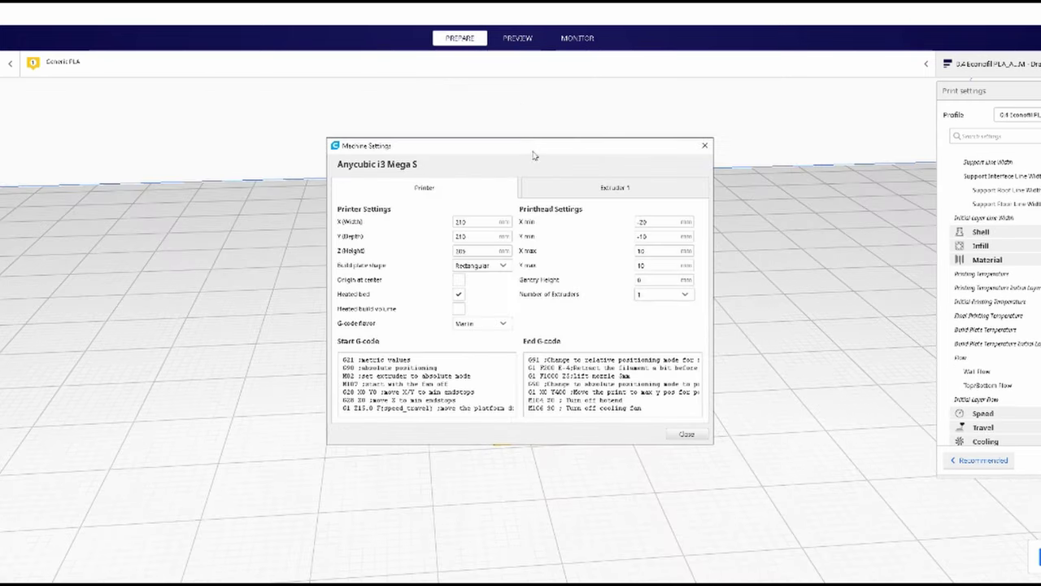
{"action": "left_click_drag", "start_coordinate": [534, 155], "coordinate": [482, 107]}
{"action": "left_click_drag", "start_coordinate": [502, 396], "coordinate": [502, 467]}
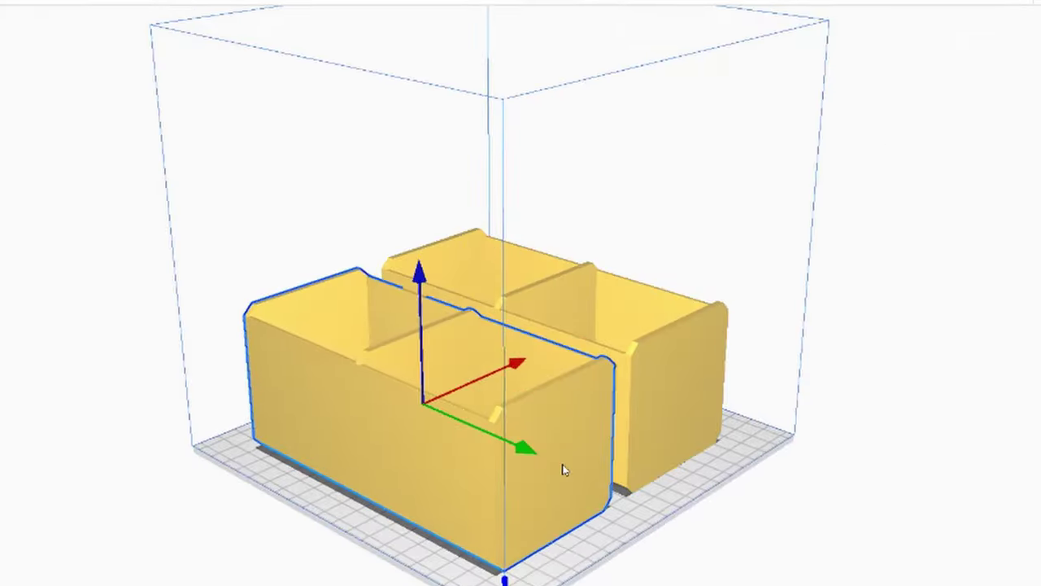
Orbit the Cura view to look down on the two yellow bins.
{"action": "right_click_drag", "start_coordinate": [563, 470], "coordinate": [587, 358]}
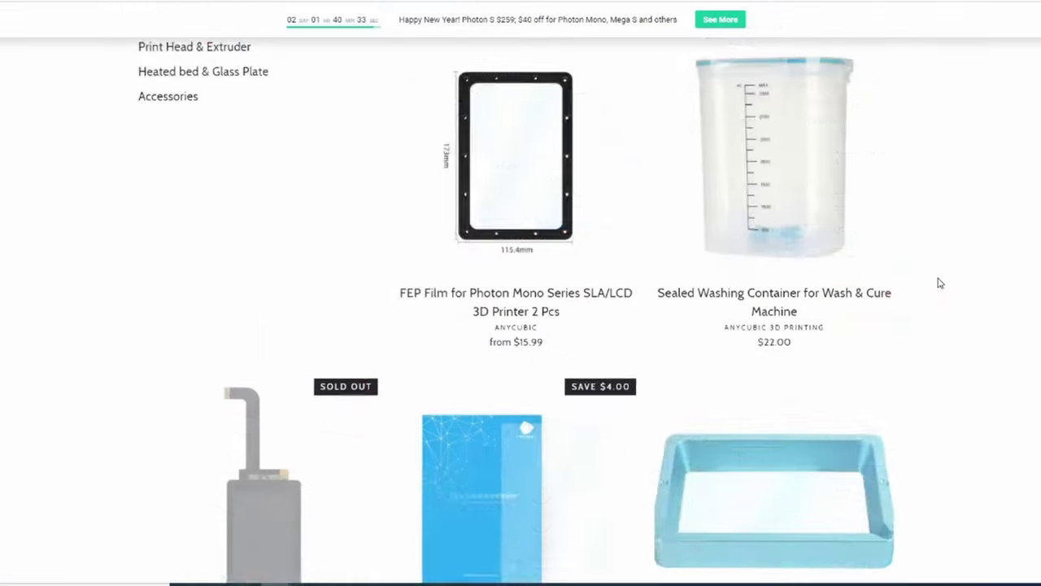
Scroll down Anycubic Parts & Accessories and go to the next page.
{"action": "scroll", "coordinate": [940, 281], "scroll_direction": "down", "scroll_amount": 3}
{"action": "scroll", "coordinate": [942, 282], "scroll_direction": "down", "scroll_amount": 2}
{"action": "scroll", "coordinate": [942, 282], "scroll_direction": "down", "scroll_amount": 2}
{"action": "scroll", "coordinate": [942, 282], "scroll_direction": "down", "scroll_amount": 4}
{"action": "scroll", "coordinate": [943, 282], "scroll_direction": "down", "scroll_amount": 5}
{"action": "scroll", "coordinate": [942, 283], "scroll_direction": "down", "scroll_amount": 1}
{"action": "left_click", "coordinate": [546, 448]}
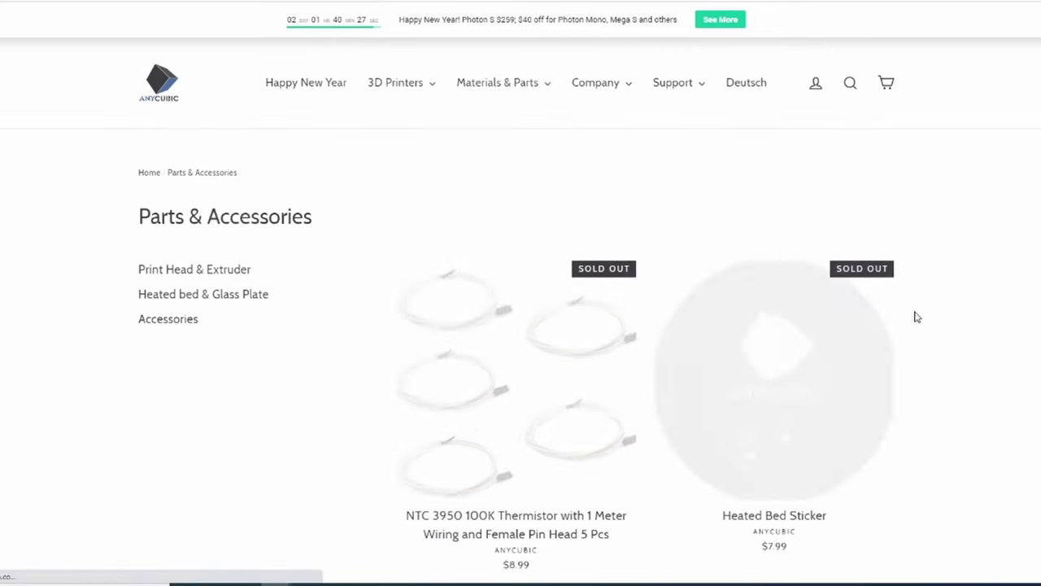
Open the NTC 3950 100K thermistor page and zoom its product photo in and out.
{"action": "left_click", "coordinate": [473, 447]}
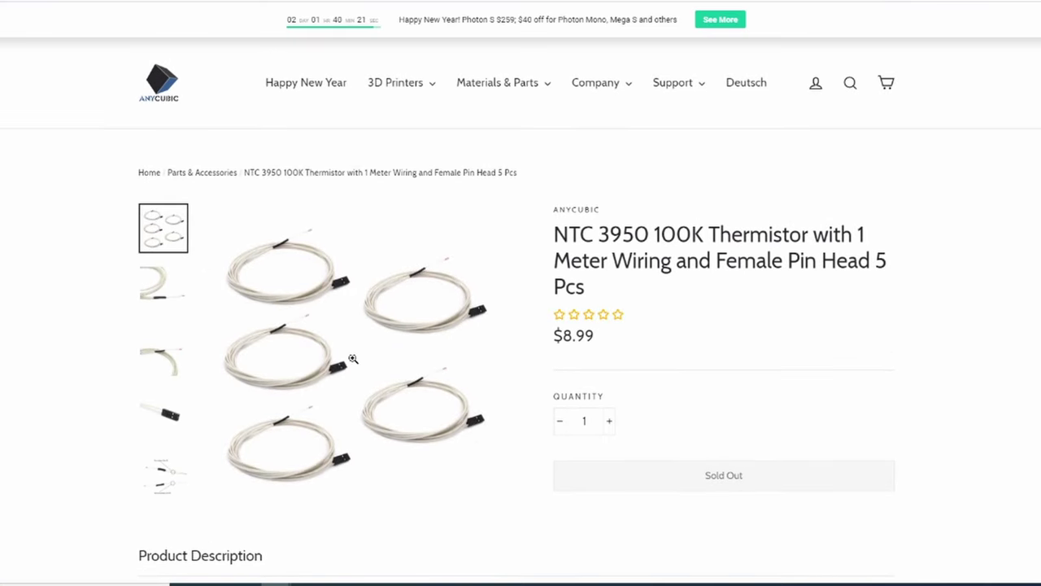
{"action": "left_click", "coordinate": [318, 366]}
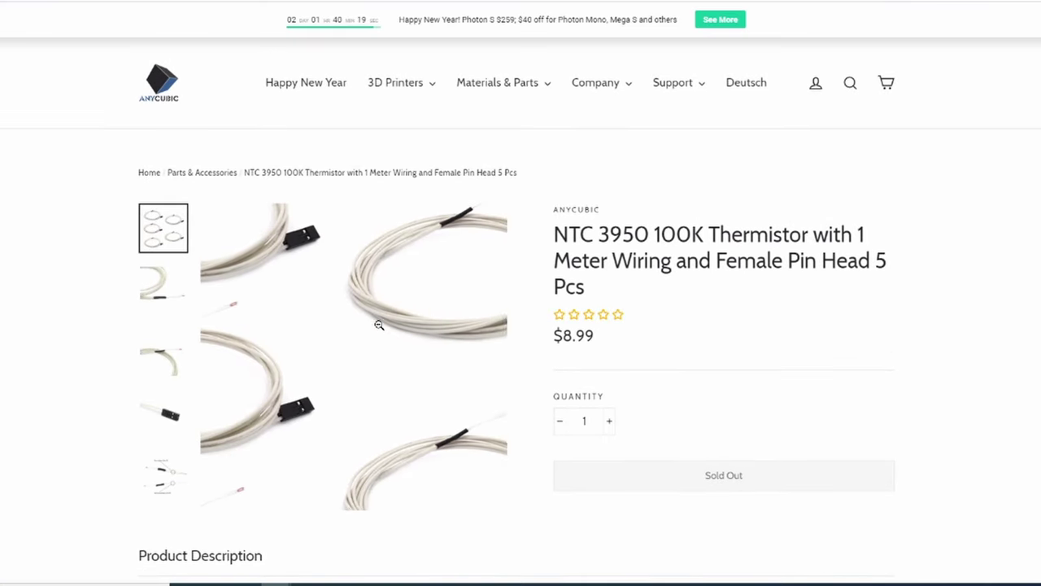
{"action": "left_click", "coordinate": [221, 242]}
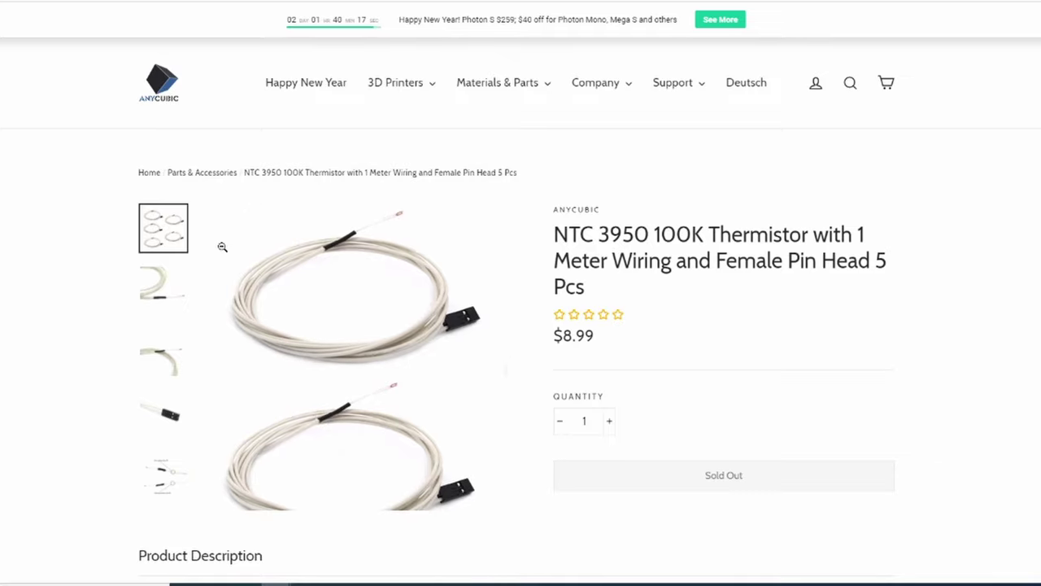